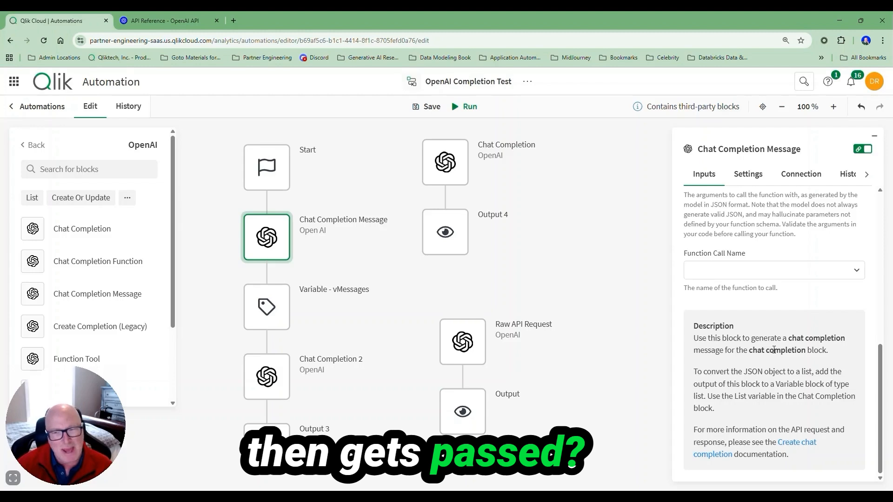
Review the Chat Completion Message block's content, role, function call fields and description
{"action": "mouse_move", "coordinate": [230, 250]}
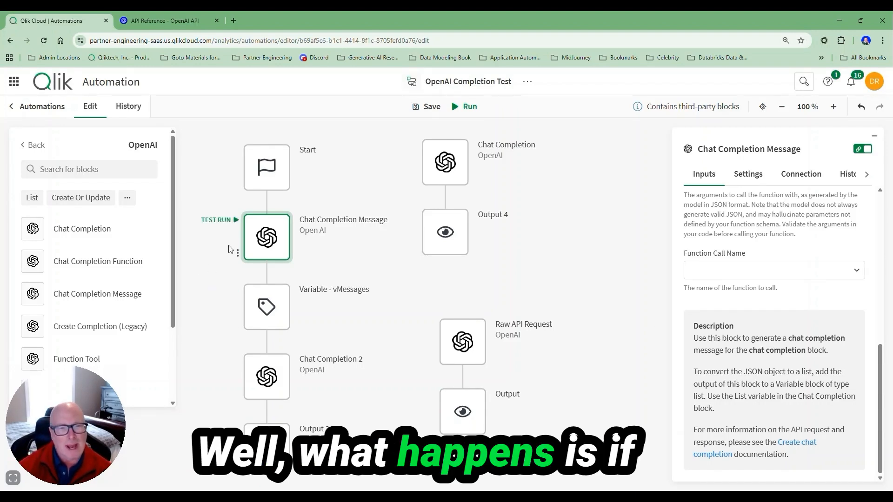
{"action": "scroll", "coordinate": [715, 248], "scroll_direction": "up", "scroll_amount": 10}
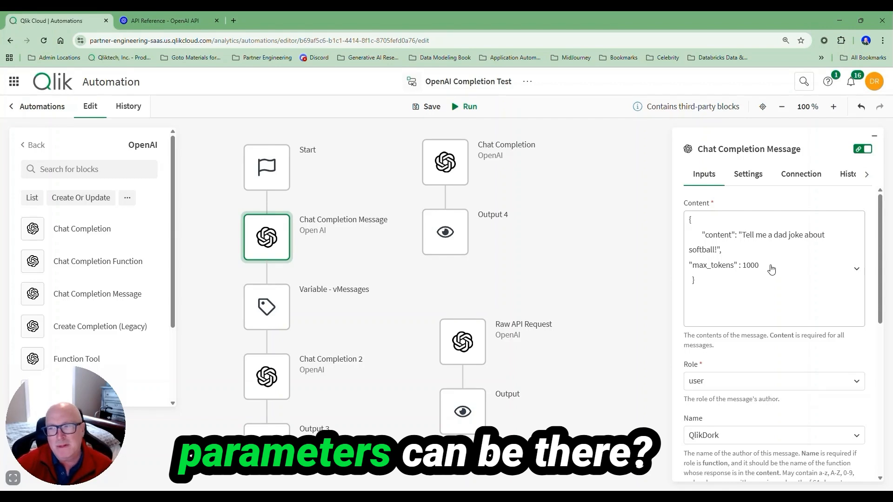
{"action": "scroll", "coordinate": [771, 269], "scroll_direction": "down", "scroll_amount": 8}
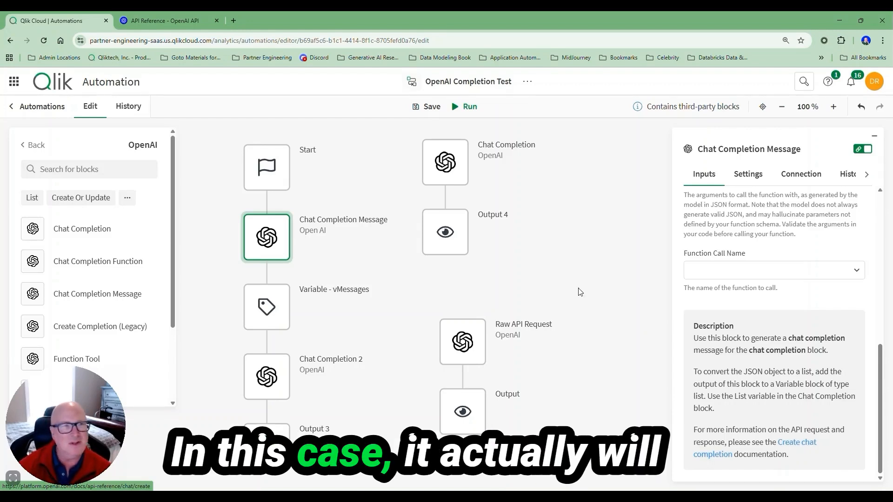
Switch to the OpenAI API reference and examine the request body parameters for creating a chat completion
{"action": "left_click", "coordinate": [179, 21]}
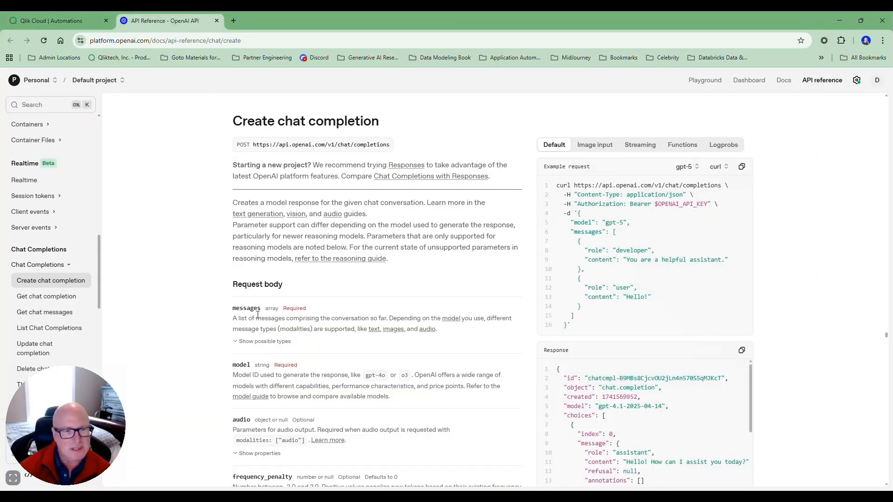
{"action": "scroll", "coordinate": [219, 317], "scroll_direction": "down", "scroll_amount": 7}
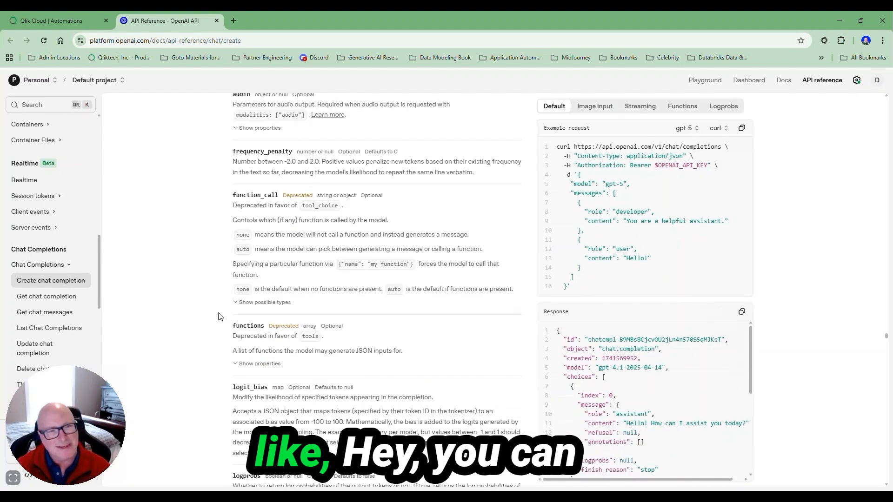
{"action": "scroll", "coordinate": [219, 317], "scroll_direction": "down", "scroll_amount": 4}
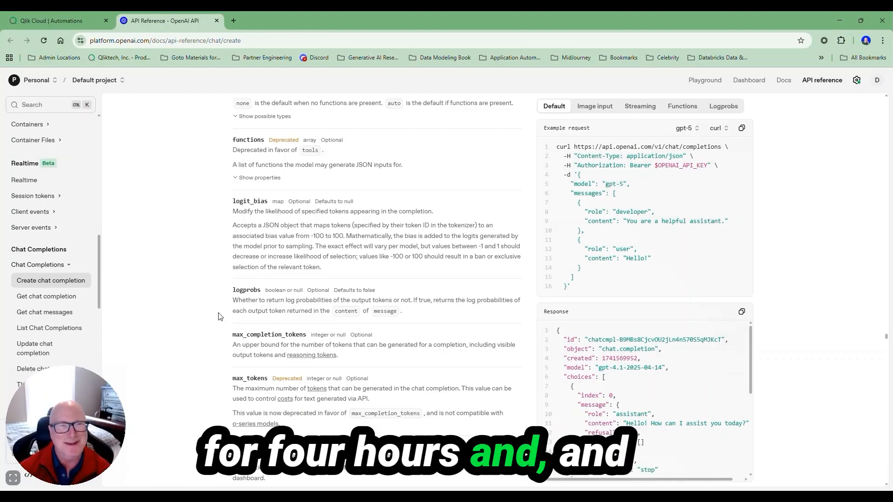
{"action": "scroll", "coordinate": [219, 317], "scroll_direction": "up", "scroll_amount": 8}
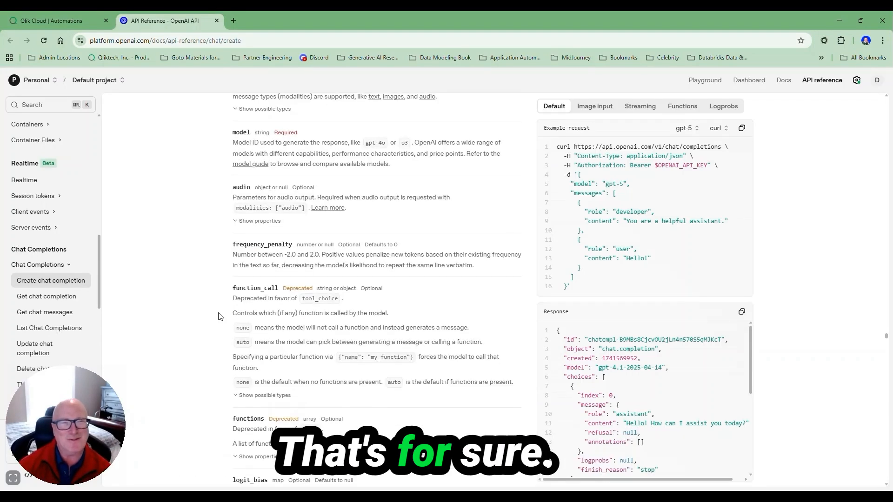
{"action": "scroll", "coordinate": [219, 317], "scroll_direction": "up", "scroll_amount": 3}
{"action": "scroll", "coordinate": [220, 316], "scroll_direction": "up", "scroll_amount": 2}
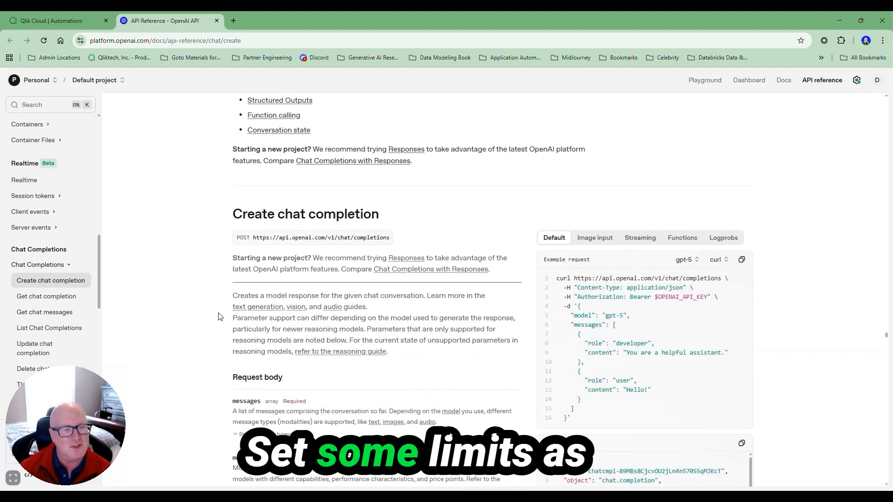
{"action": "scroll", "coordinate": [221, 317], "scroll_direction": "down", "scroll_amount": 1}
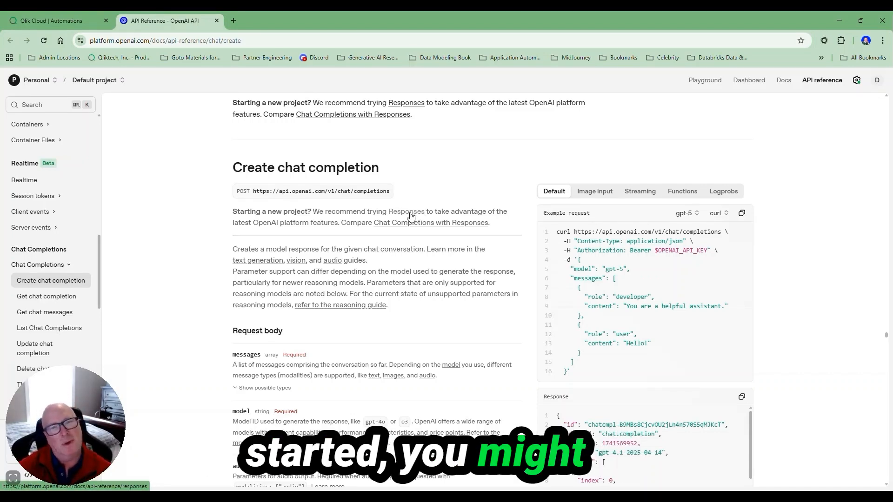
Return to the Qlik automation and check the available OpenAI blocks and the Chat Completion Message block's content
{"action": "left_click", "coordinate": [54, 24]}
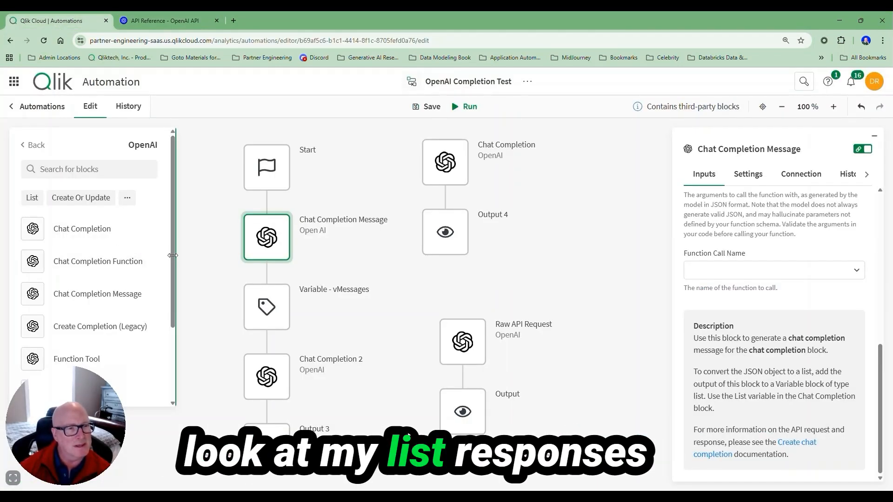
{"action": "left_click_drag", "start_coordinate": [172, 264], "coordinate": [160, 359]}
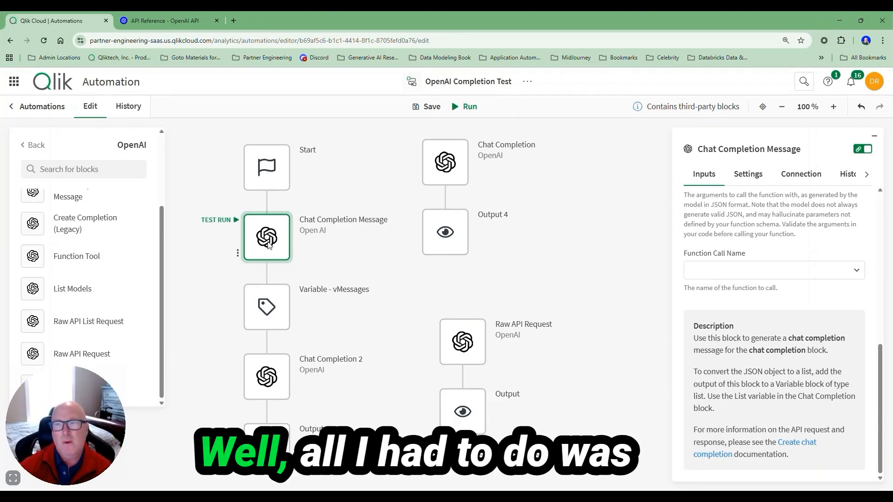
{"action": "scroll", "coordinate": [773, 297], "scroll_direction": "up", "scroll_amount": 10}
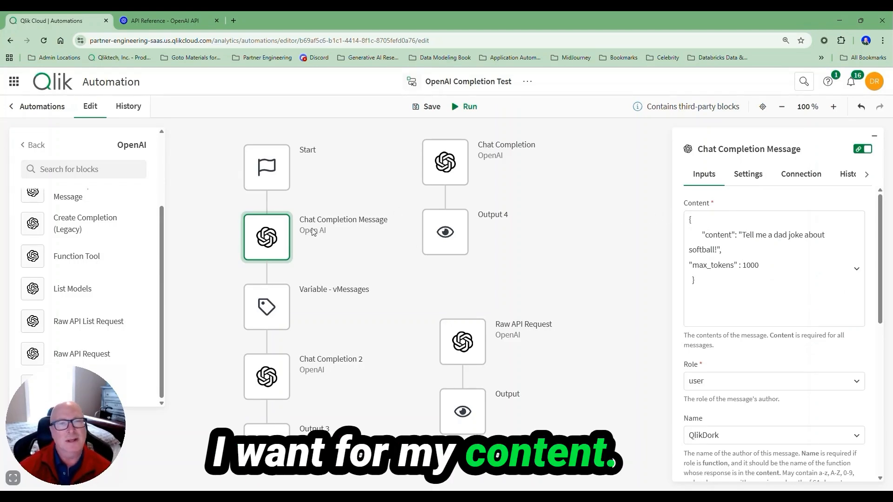
Inspect the vMessages variable block, checking the variable's type and the operations applied to it
{"action": "left_click", "coordinate": [272, 314]}
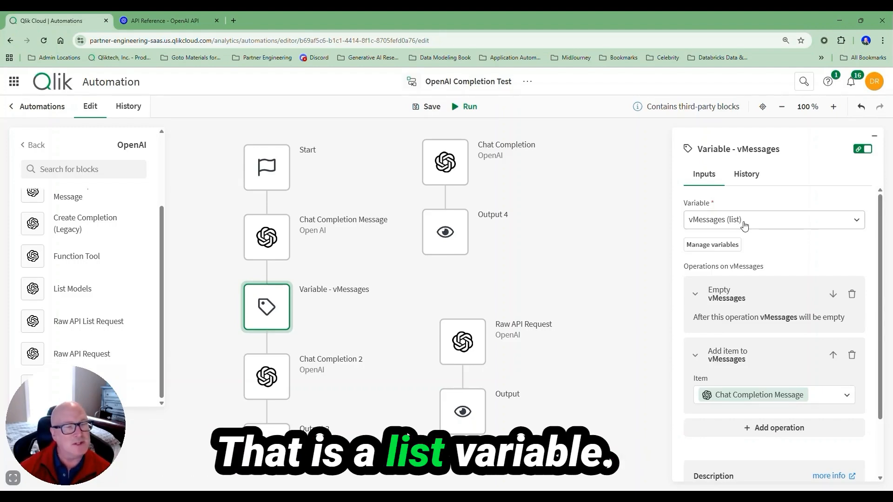
{"action": "left_click", "coordinate": [718, 245]}
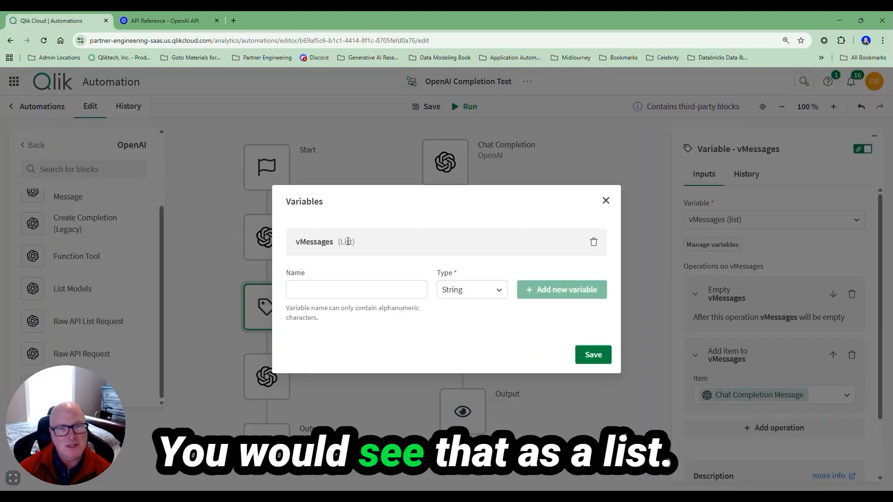
{"action": "left_click", "coordinate": [606, 202]}
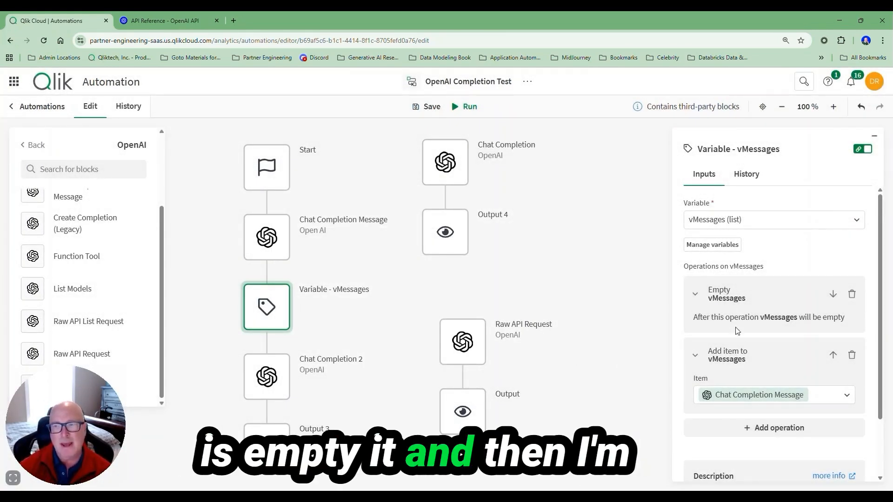
{"action": "scroll", "coordinate": [731, 355], "scroll_direction": "down", "scroll_amount": 1}
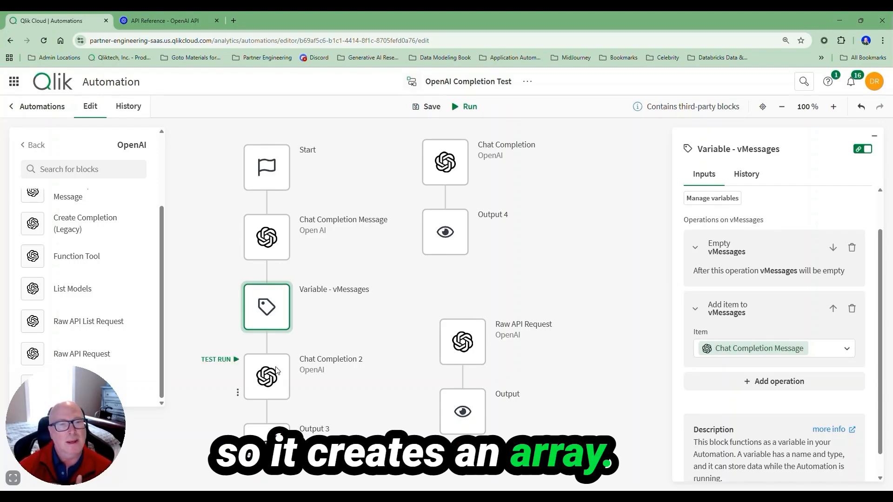
Review the Chat Completion 2 block's messages, model, token limit and other optional parameters
{"action": "left_click", "coordinate": [278, 370]}
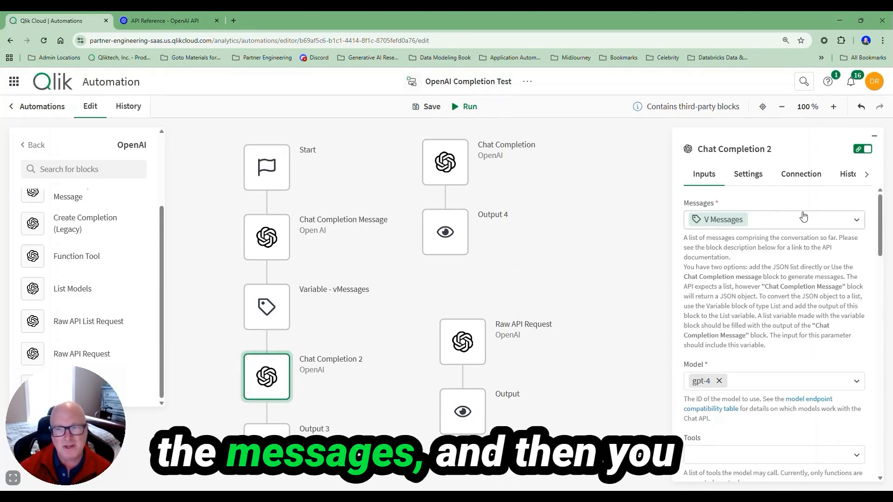
{"action": "scroll", "coordinate": [804, 216], "scroll_direction": "down", "scroll_amount": 2}
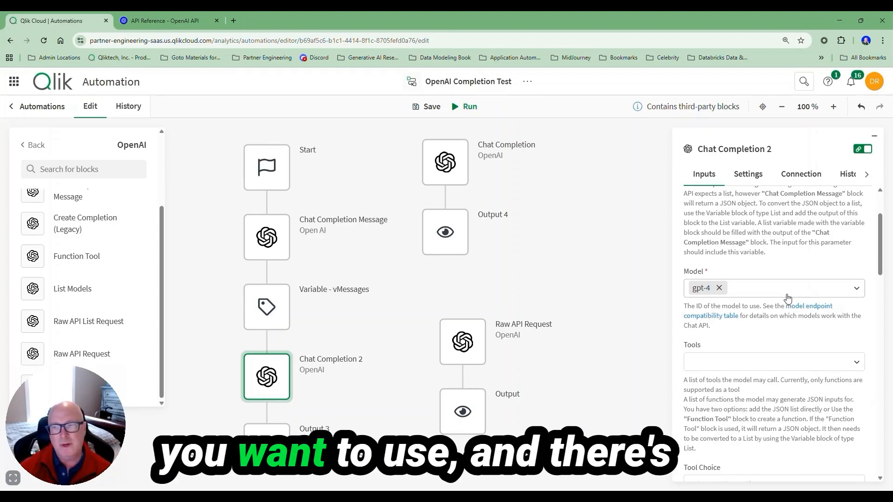
{"action": "scroll", "coordinate": [787, 298], "scroll_direction": "down", "scroll_amount": 5}
{"action": "scroll", "coordinate": [789, 297], "scroll_direction": "down", "scroll_amount": 10}
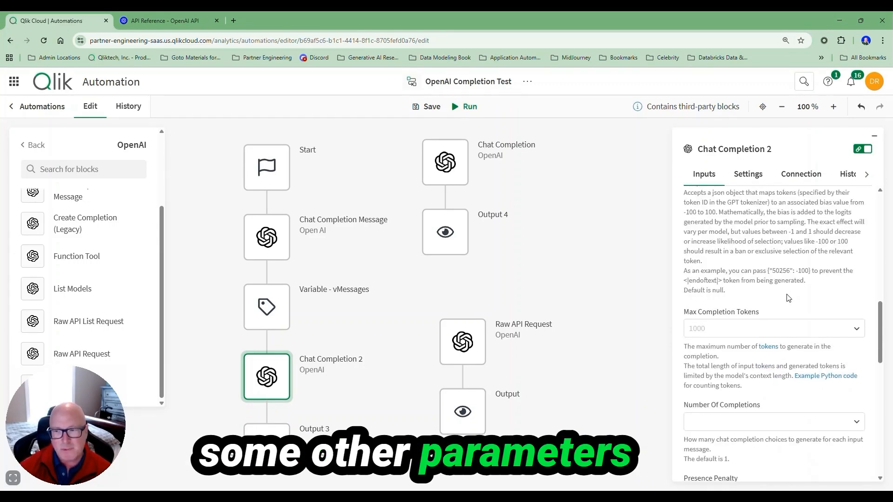
{"action": "scroll", "coordinate": [787, 298], "scroll_direction": "down", "scroll_amount": 3}
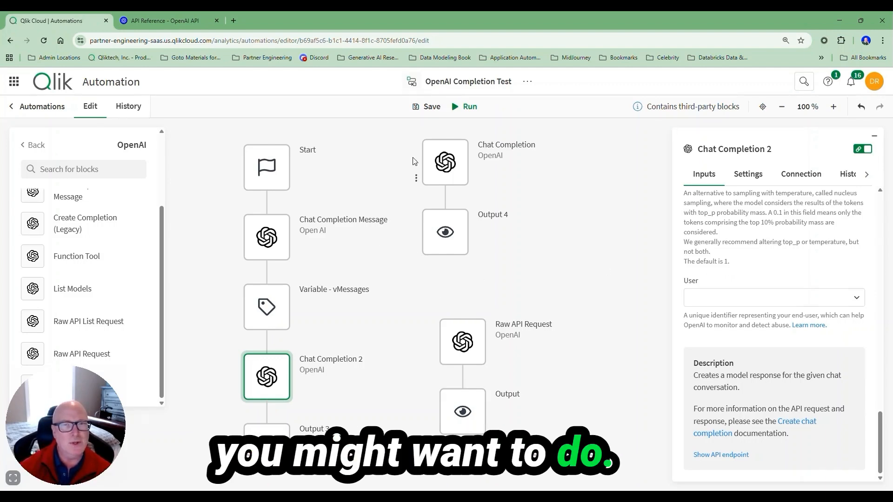
Save and run the automation, and inspect the Output 3 block's returned JSON in the run history
{"action": "left_click", "coordinate": [431, 107]}
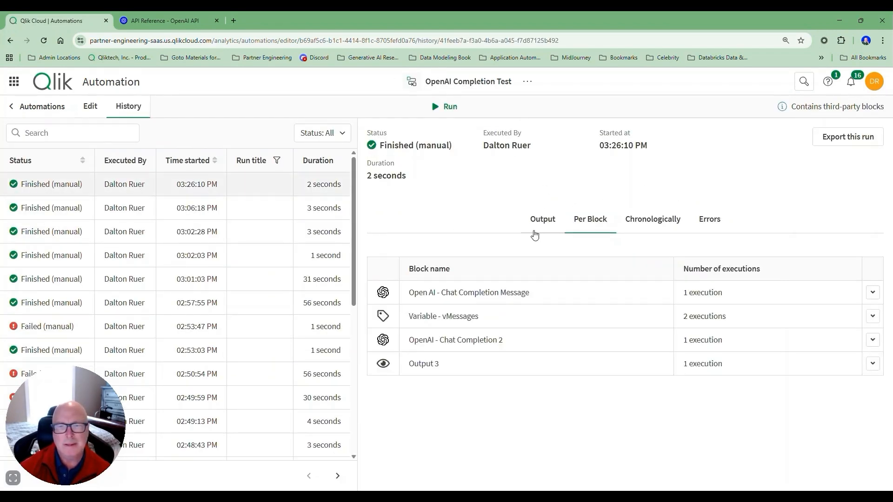
{"action": "left_click", "coordinate": [461, 364]}
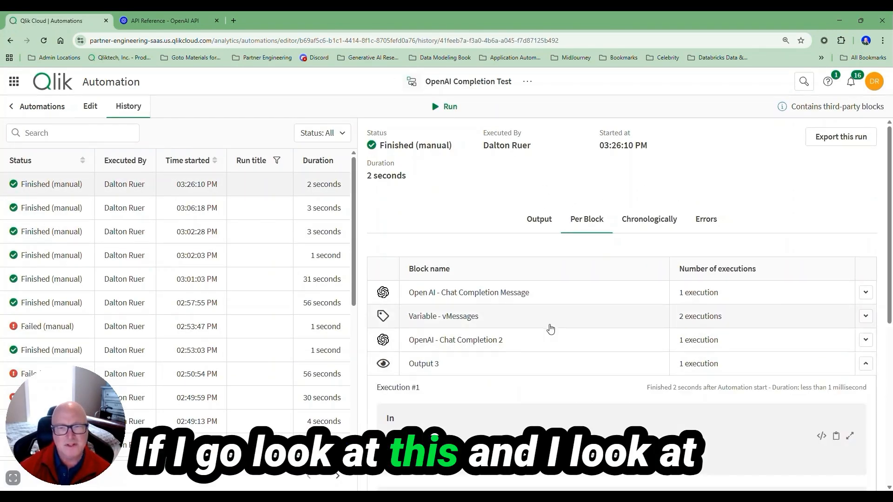
{"action": "scroll", "coordinate": [559, 319], "scroll_direction": "down", "scroll_amount": 6}
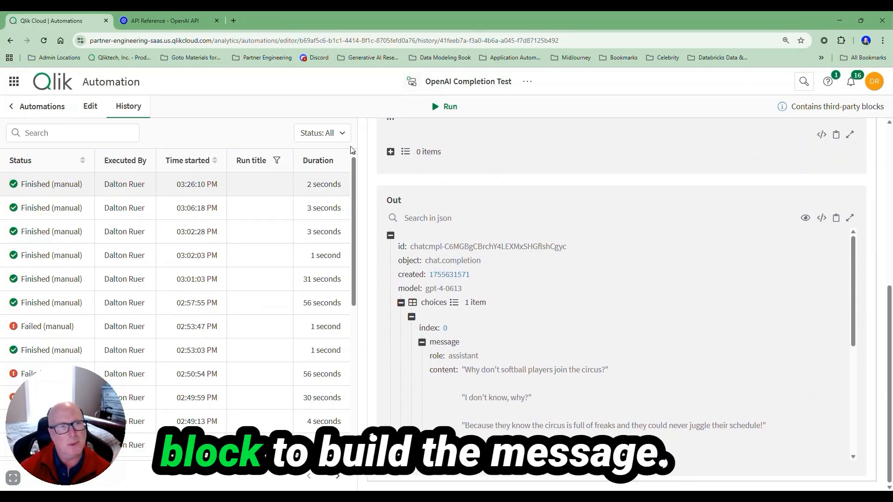
Replace the Chat Completion Message chain under Start with the Chat Completion chain, and move the Raw API Request chain beside it
{"action": "left_click", "coordinate": [88, 107]}
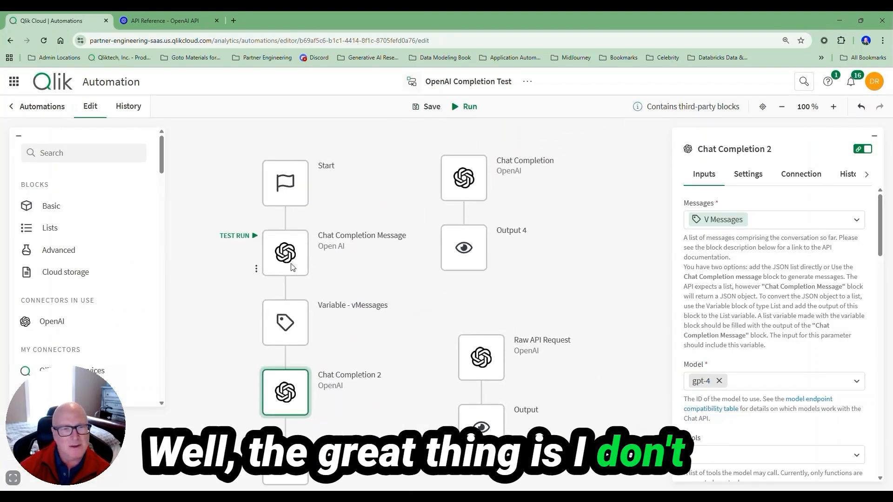
{"action": "left_click_drag", "start_coordinate": [289, 251], "coordinate": [633, 182]}
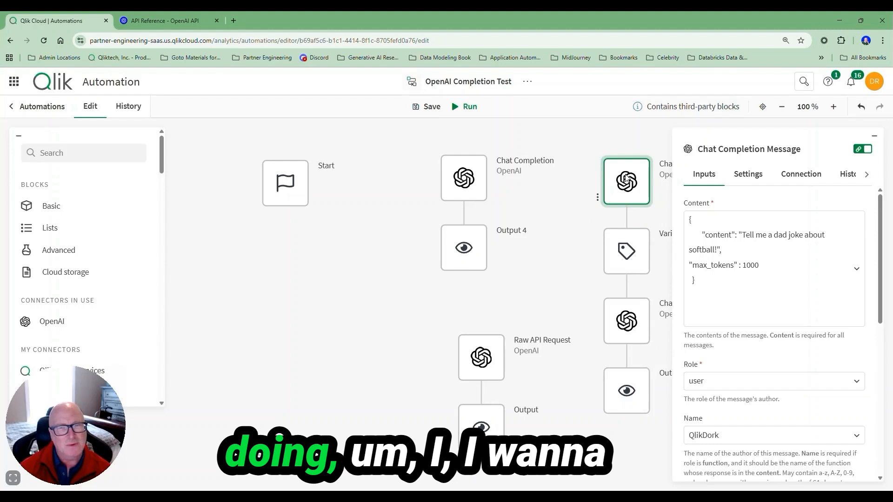
{"action": "left_click_drag", "start_coordinate": [470, 176], "coordinate": [291, 251]}
{"action": "left_click_drag", "start_coordinate": [482, 357], "coordinate": [433, 199]}
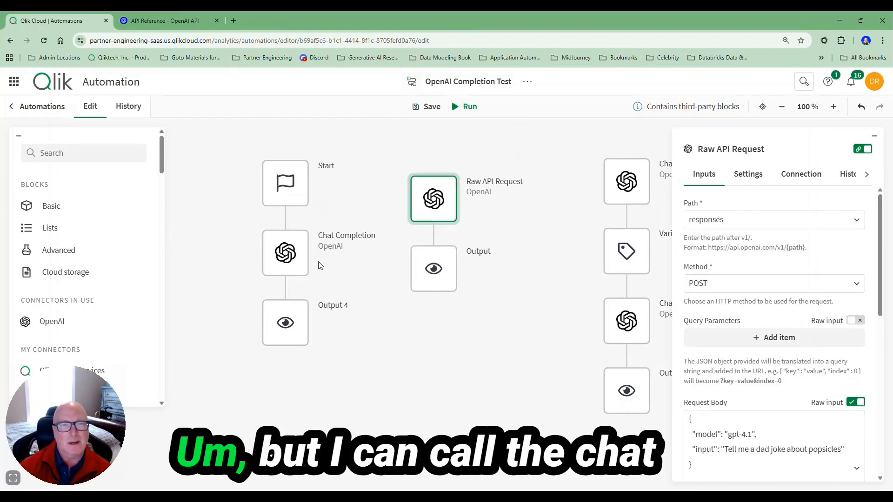
Review the JSON array in the Chat Completion block's Messages input and its model setting
{"action": "left_click", "coordinate": [278, 261]}
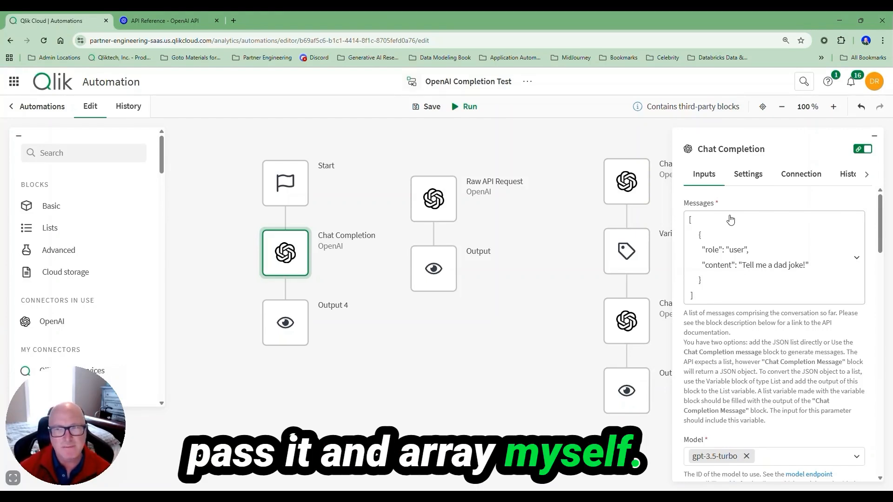
{"action": "left_click", "coordinate": [690, 222]}
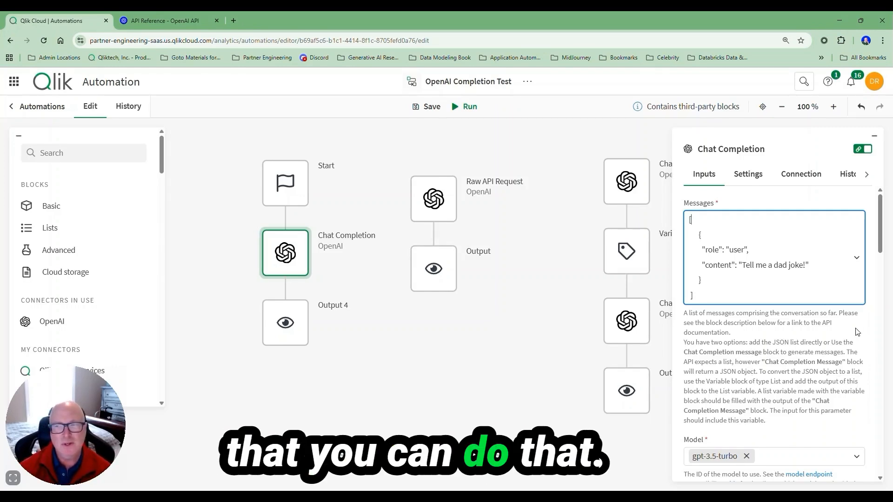
{"action": "scroll", "coordinate": [844, 311], "scroll_direction": "down", "scroll_amount": 4}
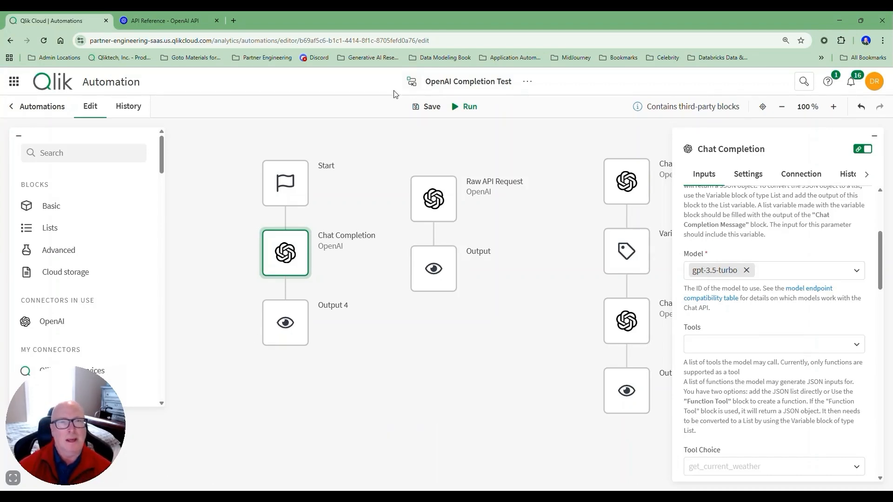
Save the automation, move the detached Chat Completion Message chain closer to the Raw API Request chain, and select the Chat Completion block
{"action": "left_click", "coordinate": [428, 106]}
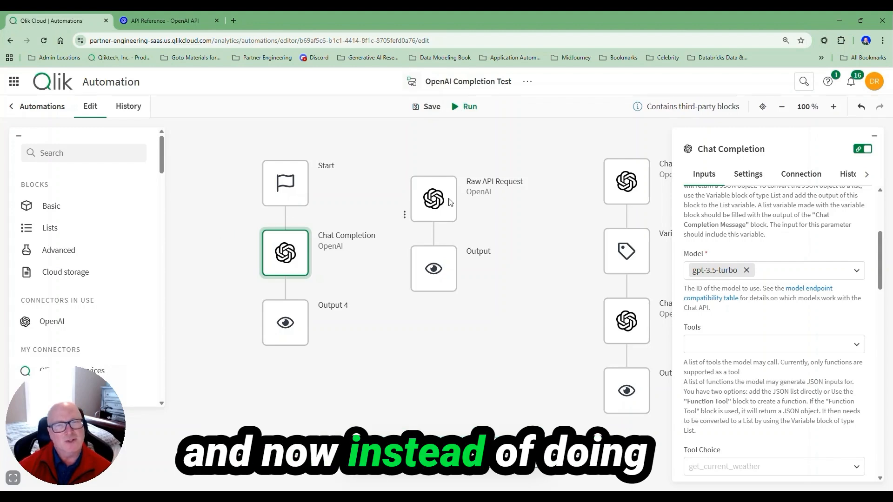
{"action": "left_click_drag", "start_coordinate": [622, 187], "coordinate": [572, 211]}
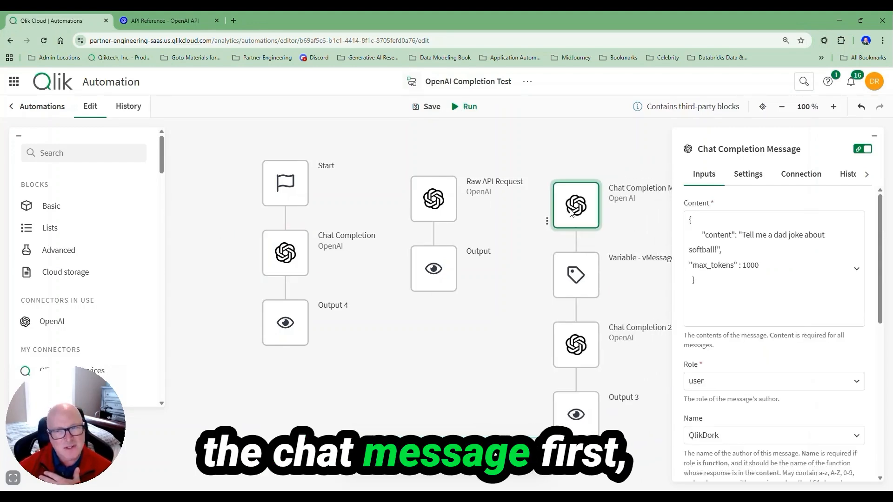
{"action": "left_click", "coordinate": [305, 257]}
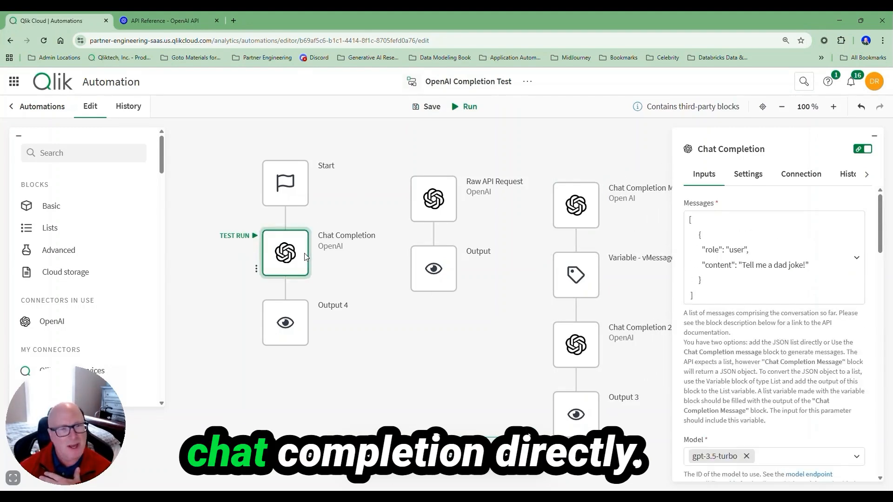
Run the automation, refresh its history and open the latest run's per-block details
{"action": "left_click", "coordinate": [469, 108]}
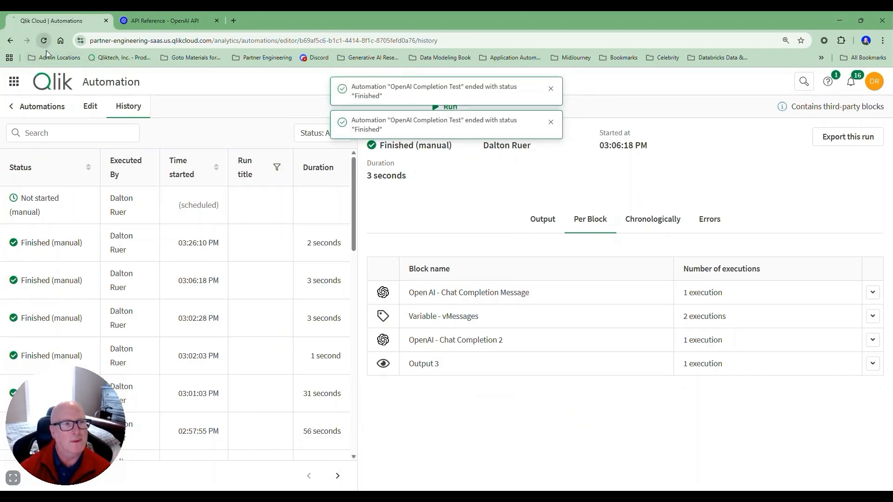
{"action": "key", "text": "F5"}
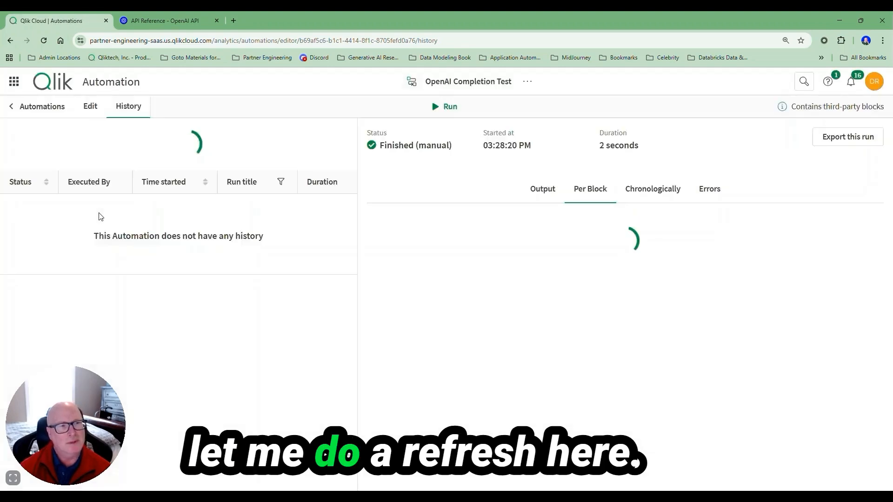
{"action": "left_click", "coordinate": [81, 188]}
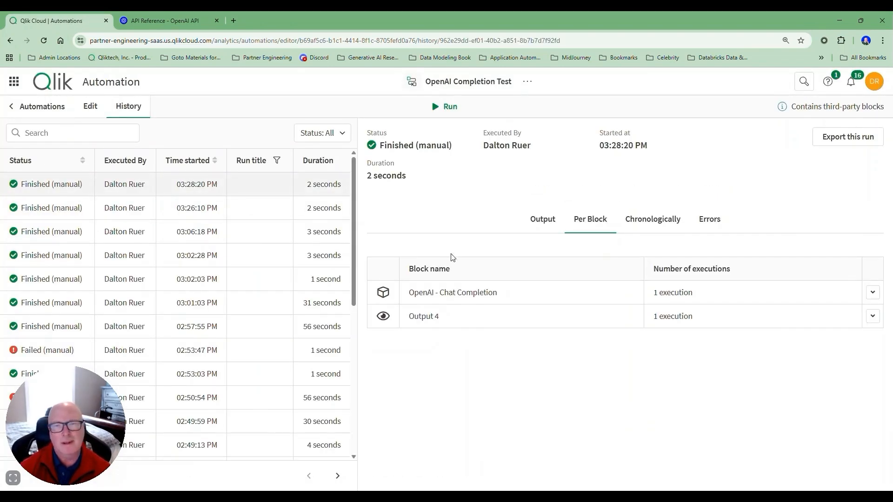
Examine the Chat Completion response JSON in the run's per-block details and return to the automation editor
{"action": "left_click", "coordinate": [439, 320]}
{"action": "scroll", "coordinate": [479, 357], "scroll_direction": "down", "scroll_amount": 5}
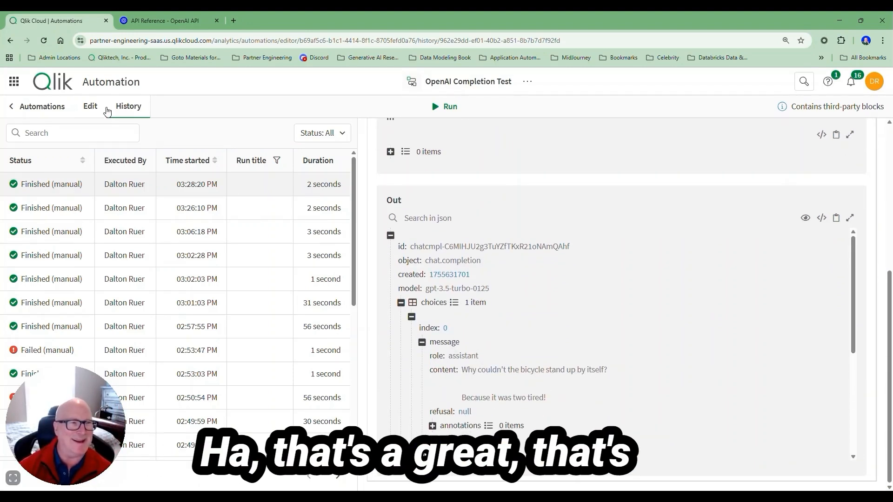
{"action": "left_click", "coordinate": [101, 107]}
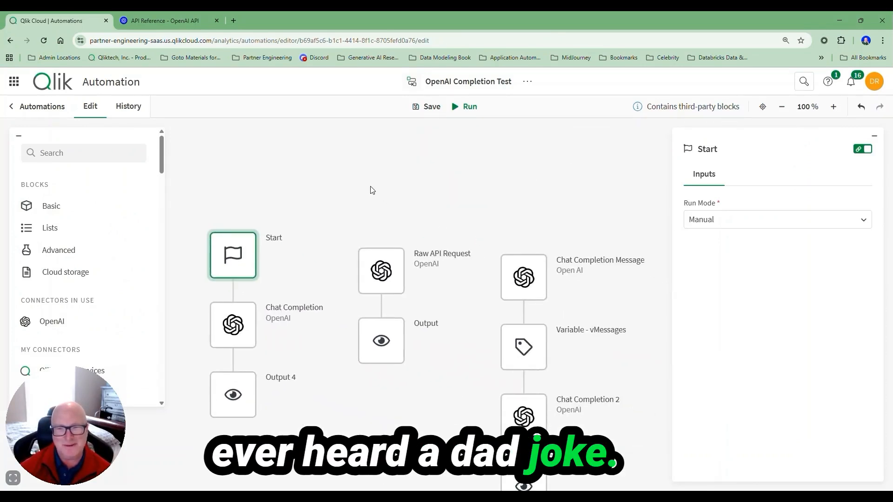
Replace the Chat Completion chain under Start with the Raw API Request chain, and park the detached chain beside it
{"action": "left_click", "coordinate": [251, 326]}
{"action": "left_click_drag", "start_coordinate": [251, 326], "coordinate": [584, 151]}
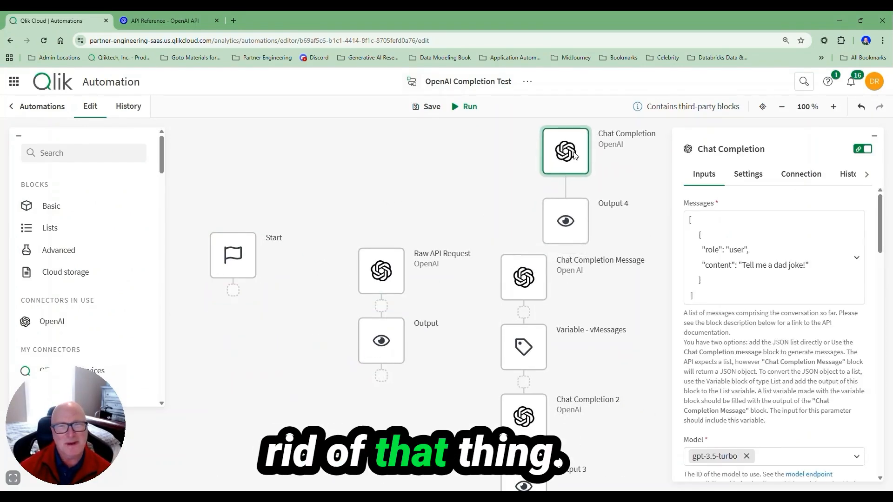
{"action": "left_click_drag", "start_coordinate": [343, 285], "coordinate": [194, 336]}
{"action": "left_click_drag", "start_coordinate": [554, 151], "coordinate": [403, 193]}
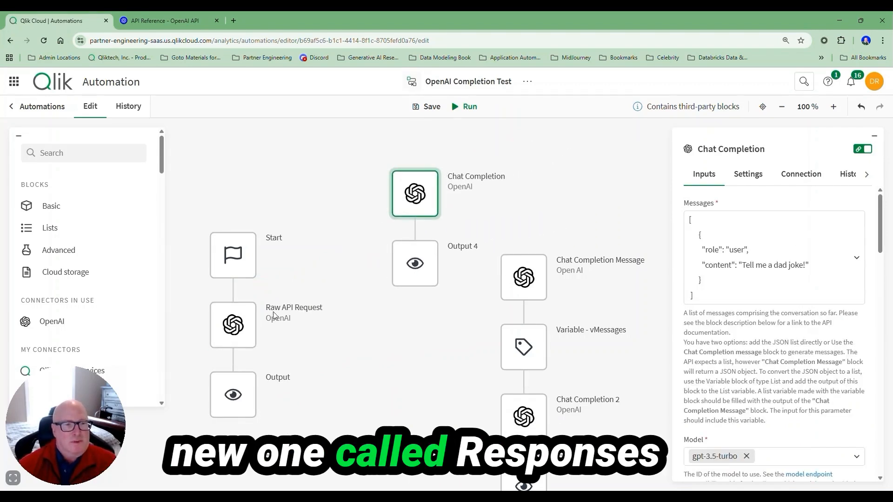
Review the Raw API Request block's path, URL format, method, request body and description
{"action": "left_click", "coordinate": [241, 319]}
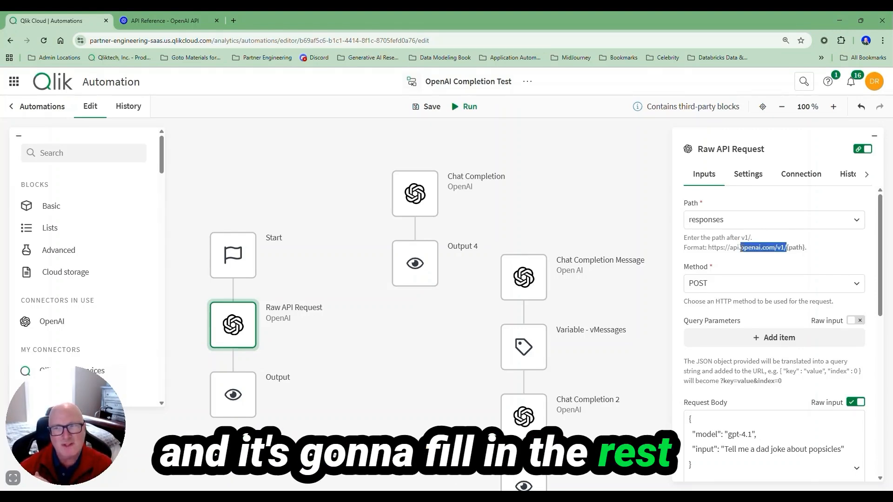
{"action": "left_click_drag", "start_coordinate": [741, 248], "coordinate": [716, 250]}
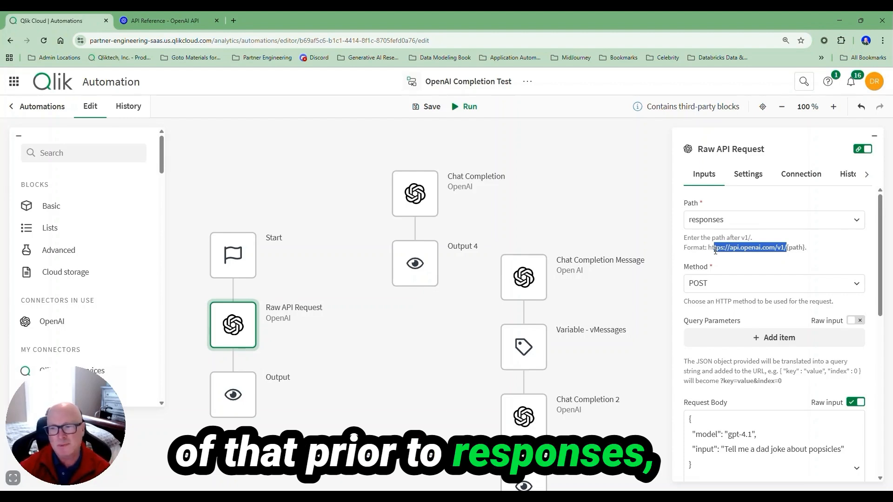
{"action": "scroll", "coordinate": [715, 251], "scroll_direction": "down", "scroll_amount": 3}
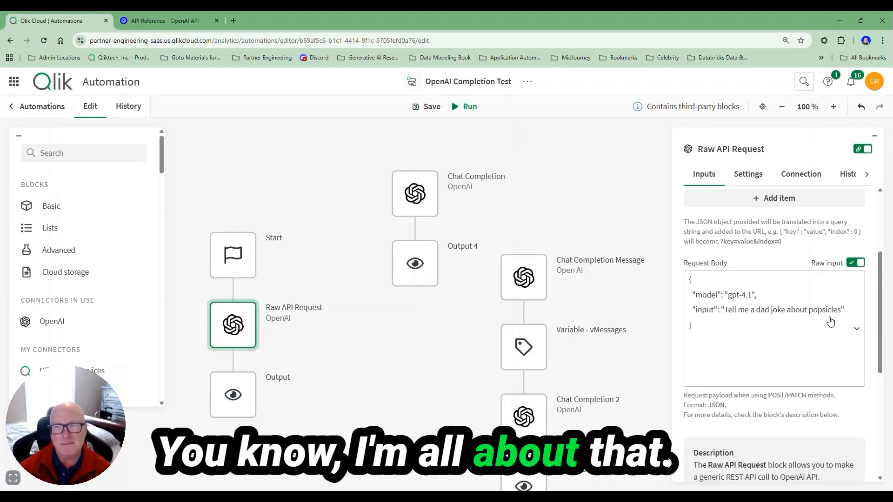
{"action": "scroll", "coordinate": [830, 322], "scroll_direction": "down", "scroll_amount": 1}
{"action": "scroll", "coordinate": [831, 322], "scroll_direction": "down", "scroll_amount": 1}
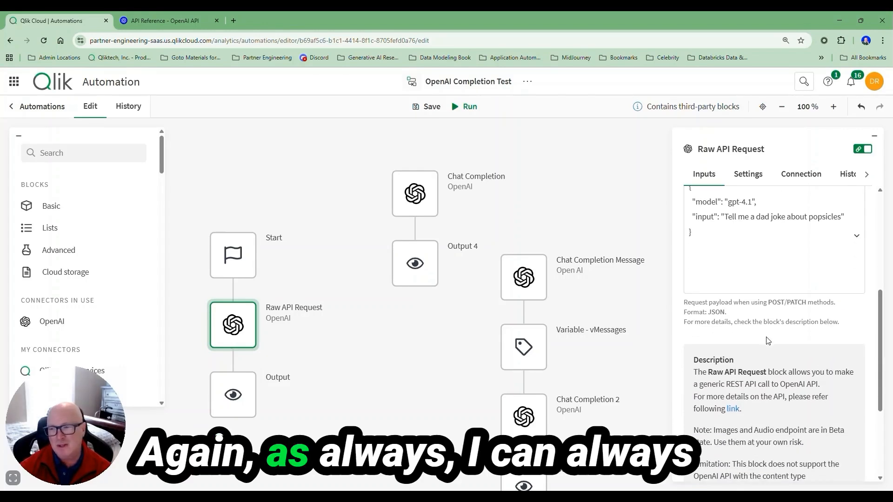
Save and run the automation with the Raw API Request chain, and open the newest run's output
{"action": "left_click", "coordinate": [432, 109]}
{"action": "left_click", "coordinate": [465, 106]}
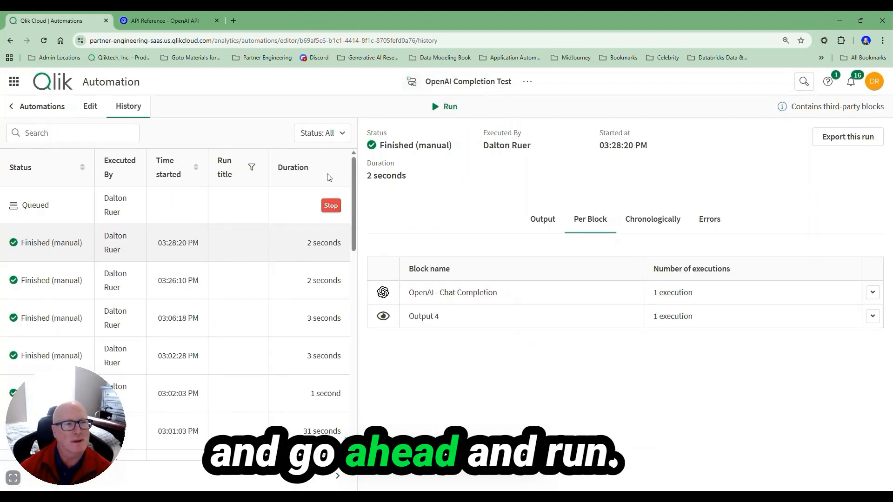
{"action": "left_click", "coordinate": [211, 210]}
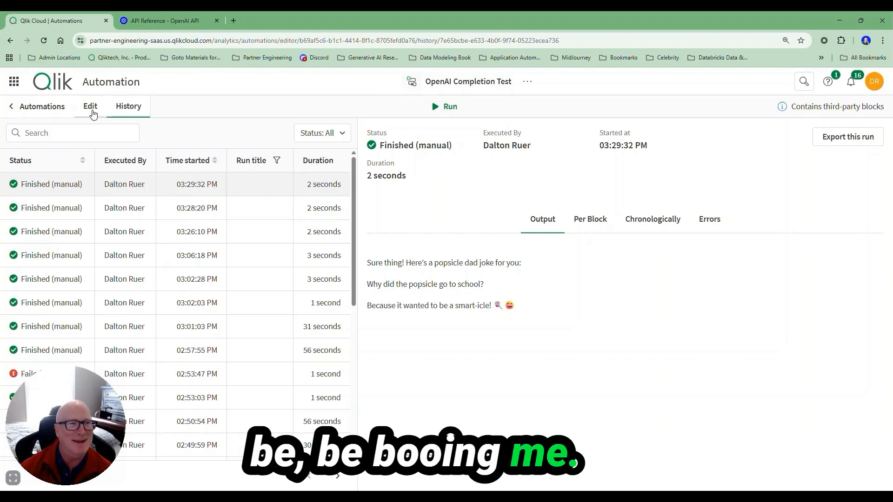
Return to the editor, inspect the Chat Completion Message block and browse the blocks available in the OpenAI connector
{"action": "left_click", "coordinate": [90, 107]}
{"action": "left_click_drag", "start_coordinate": [628, 239], "coordinate": [471, 301]}
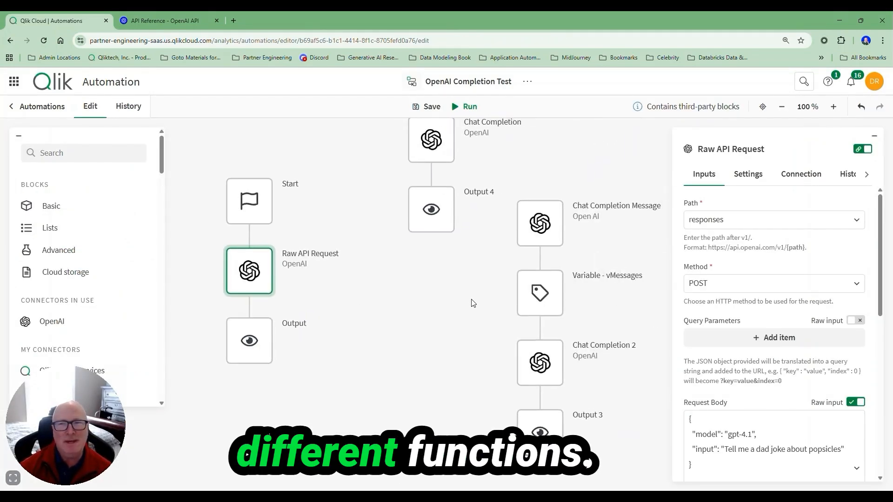
{"action": "left_click", "coordinate": [545, 235]}
{"action": "left_click", "coordinate": [104, 320]}
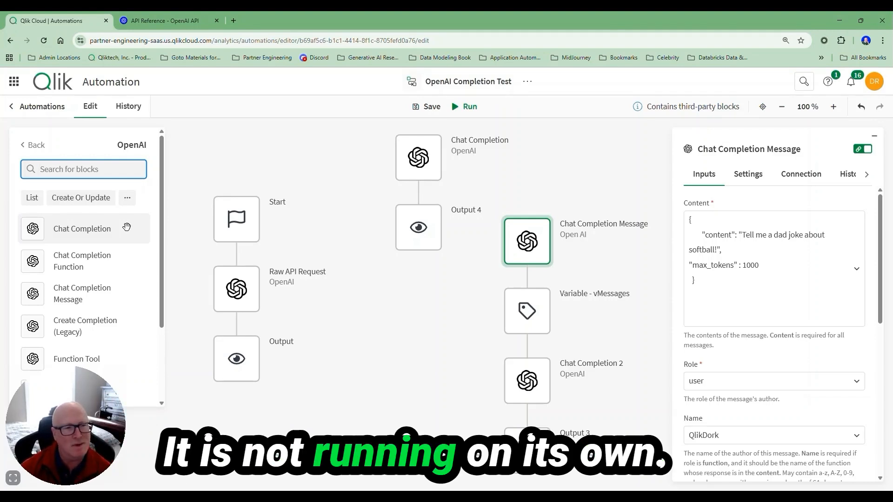
{"action": "scroll", "coordinate": [126, 227], "scroll_direction": "down", "scroll_amount": 1}
{"action": "scroll", "coordinate": [126, 227], "scroll_direction": "down", "scroll_amount": 1}
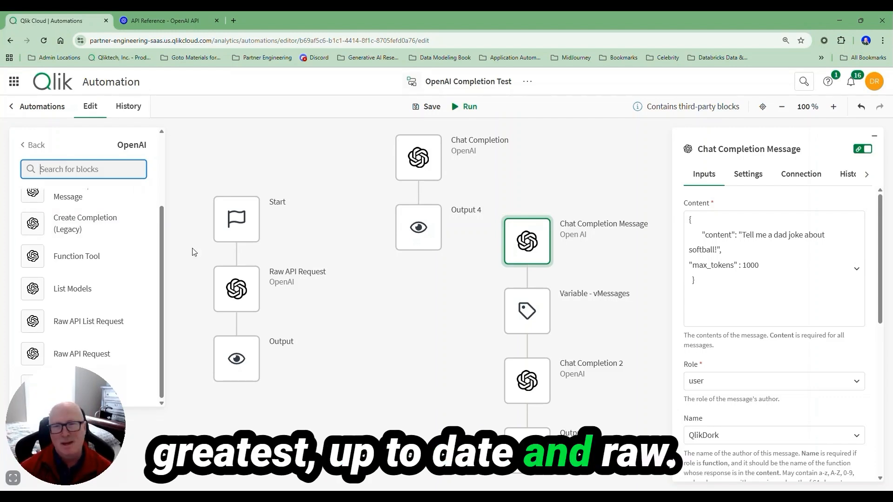
Select the Raw API Request block again and look over its path, method and request body inputs
{"action": "left_click", "coordinate": [233, 285]}
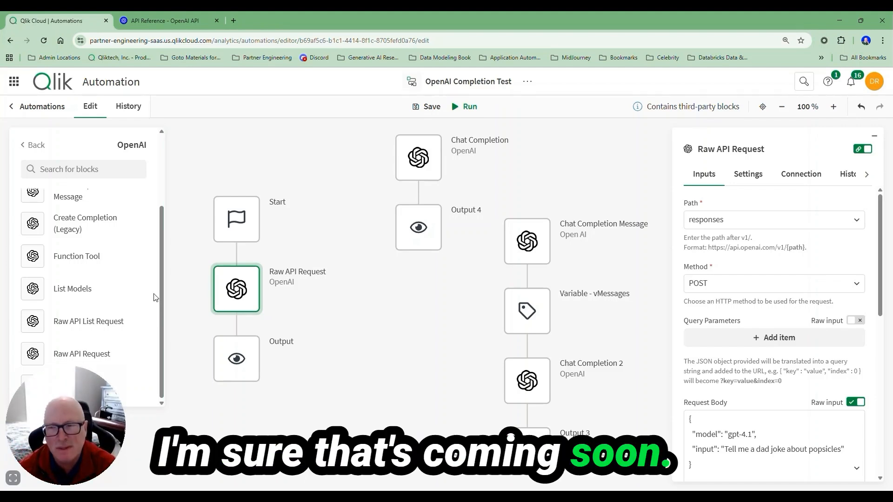
{"action": "mouse_move", "coordinate": [170, 303]}
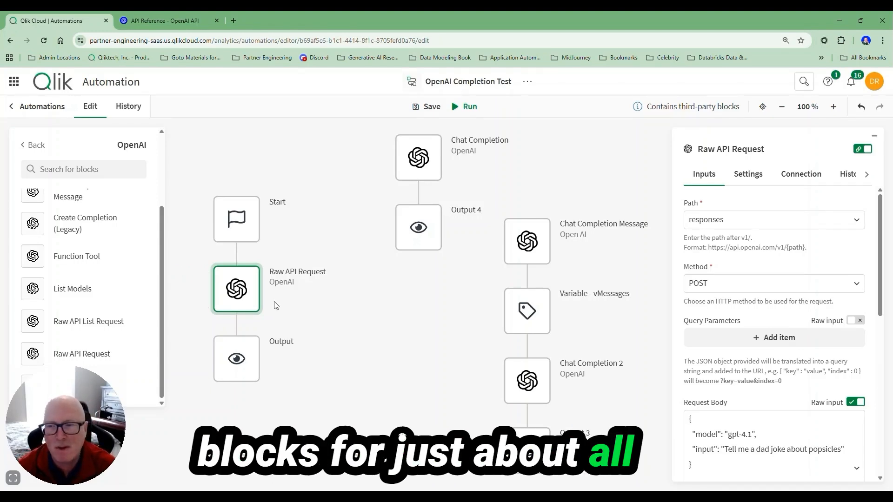
{"action": "scroll", "coordinate": [741, 319], "scroll_direction": "down", "scroll_amount": 1}
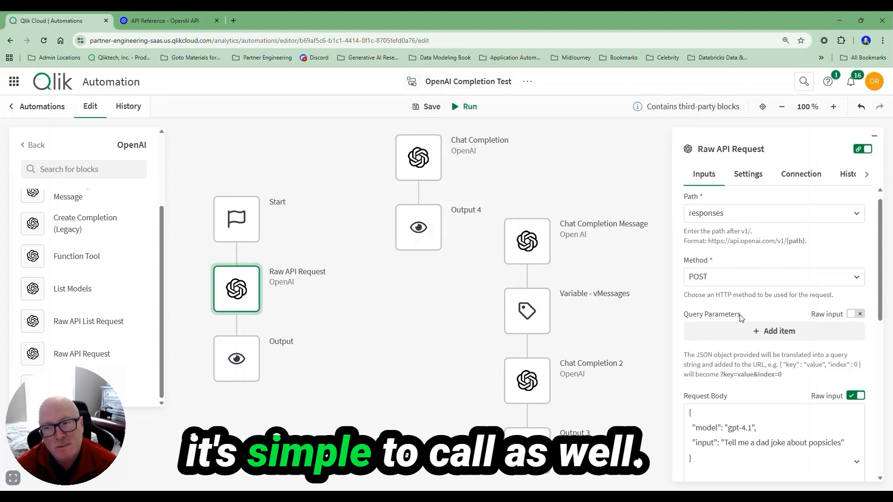